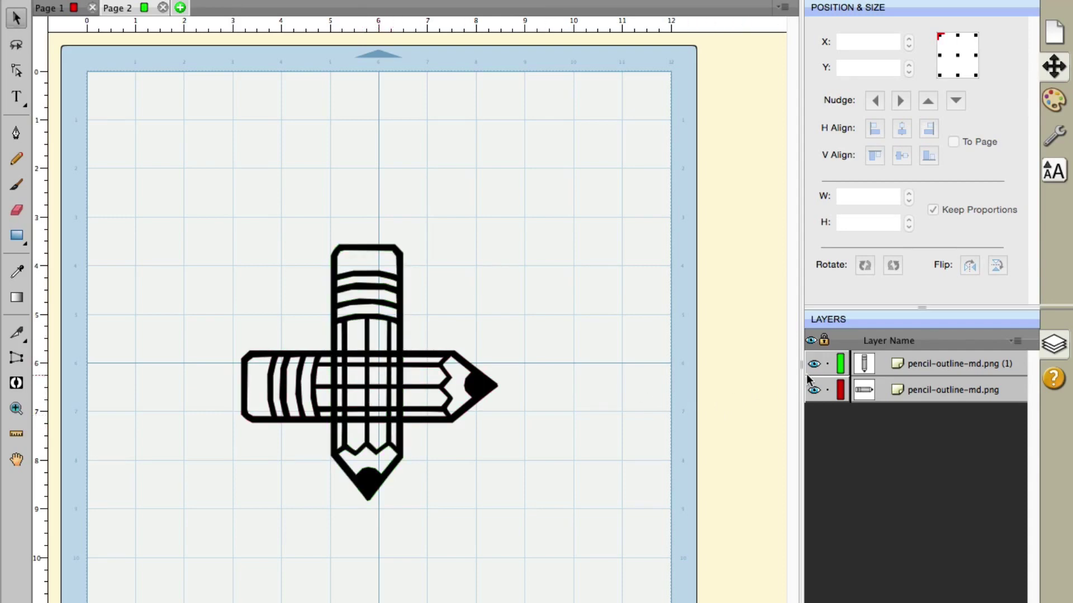
pyautogui.click(814, 389)
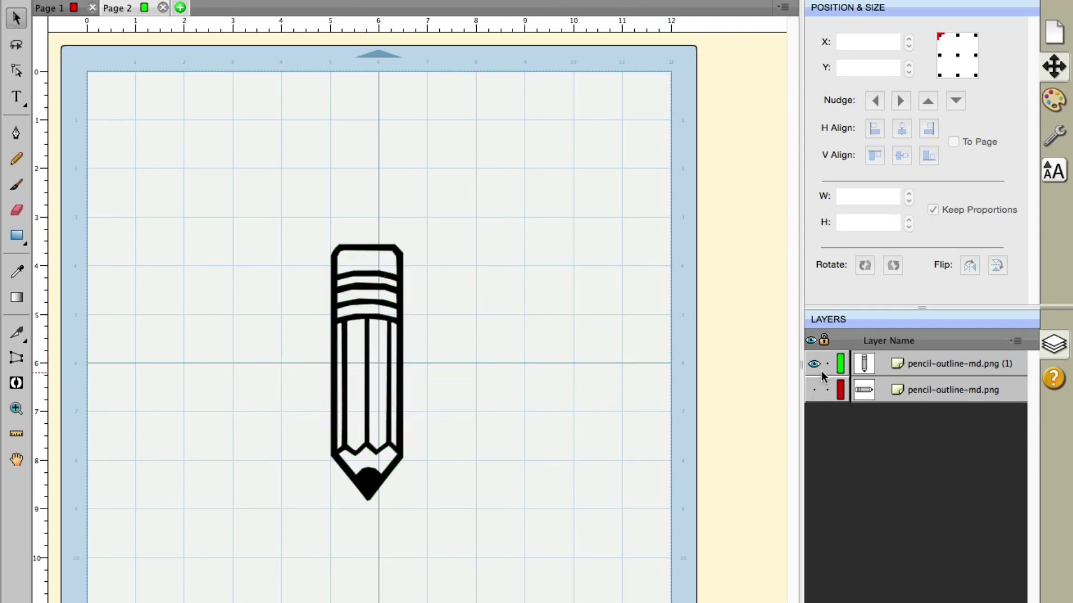
pyautogui.click(813, 389)
pyautogui.click(813, 364)
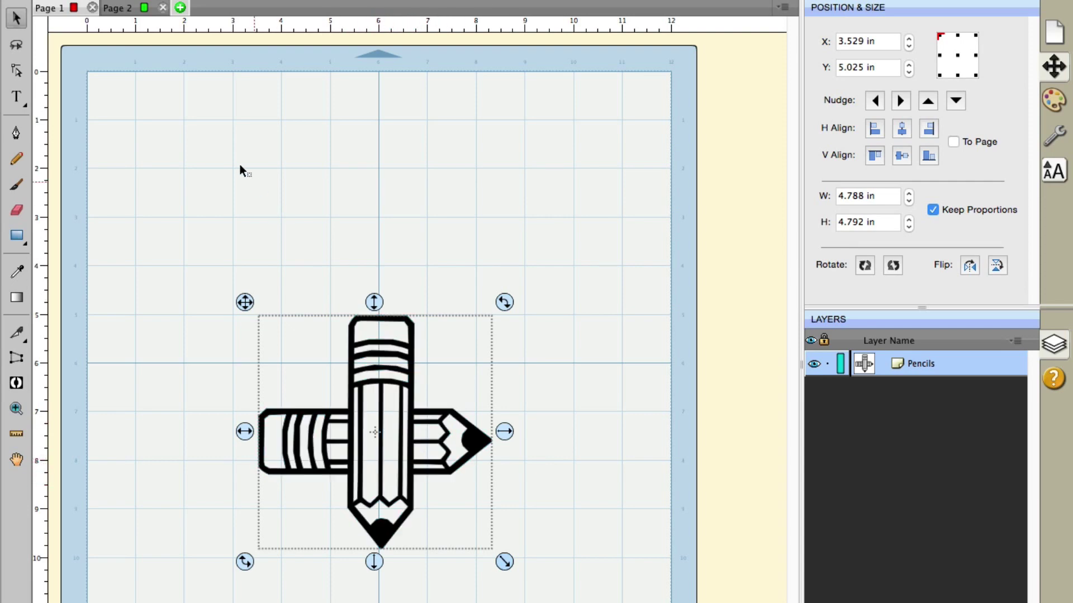
pyautogui.click(122, 8)
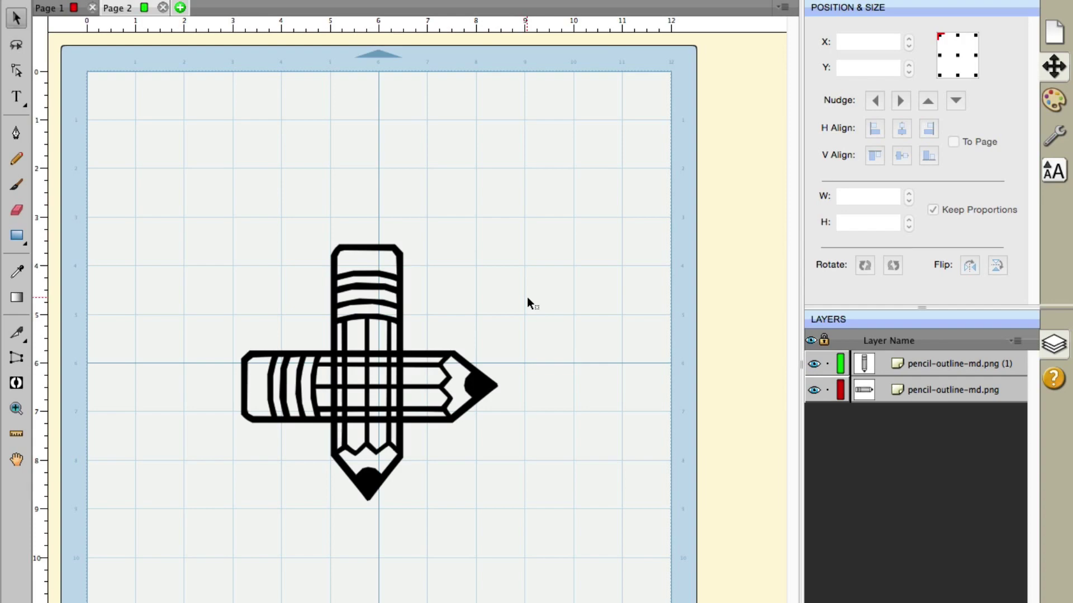